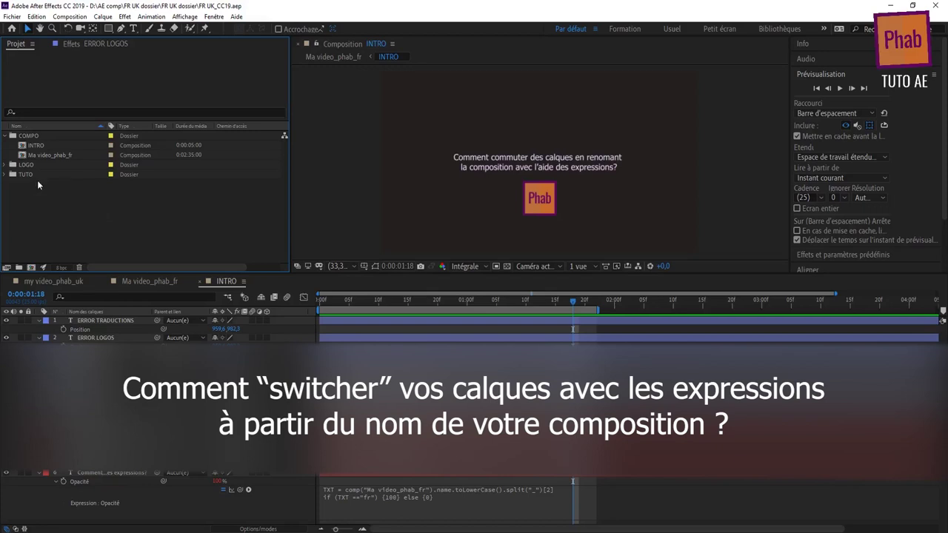
Step: Rename the Ma video_phab_fr composition to Ma video_phab_uk
right_click(56, 154)
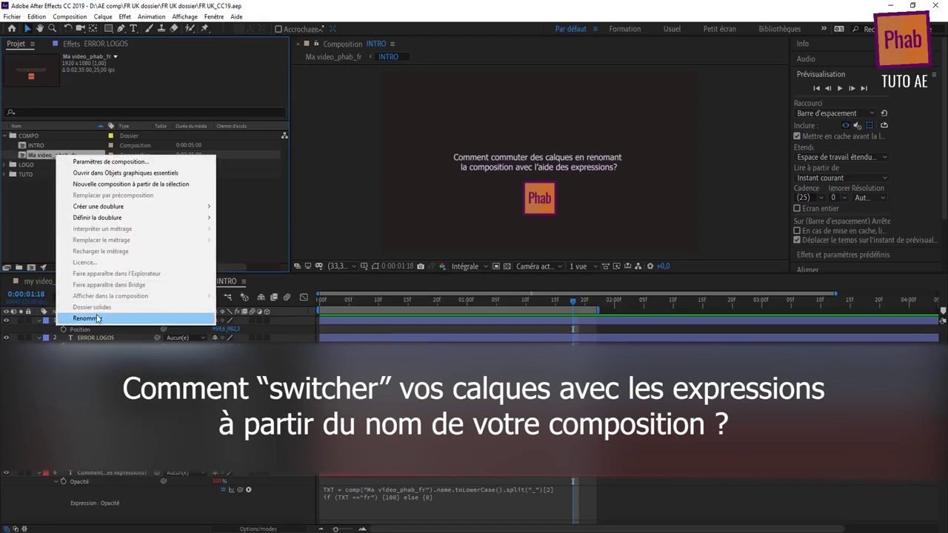
left_click(81, 307)
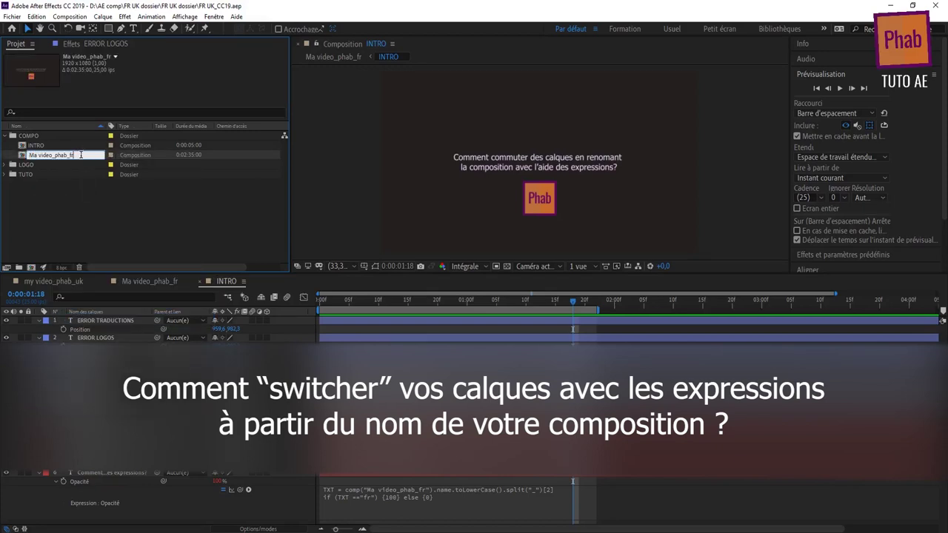
key("BackSpace")
key("BackSpace")
type("uk")
key("Return")
Step: Rename the composition to Ma video_ae_uk, replacing phab with ae
right_click(60, 157)
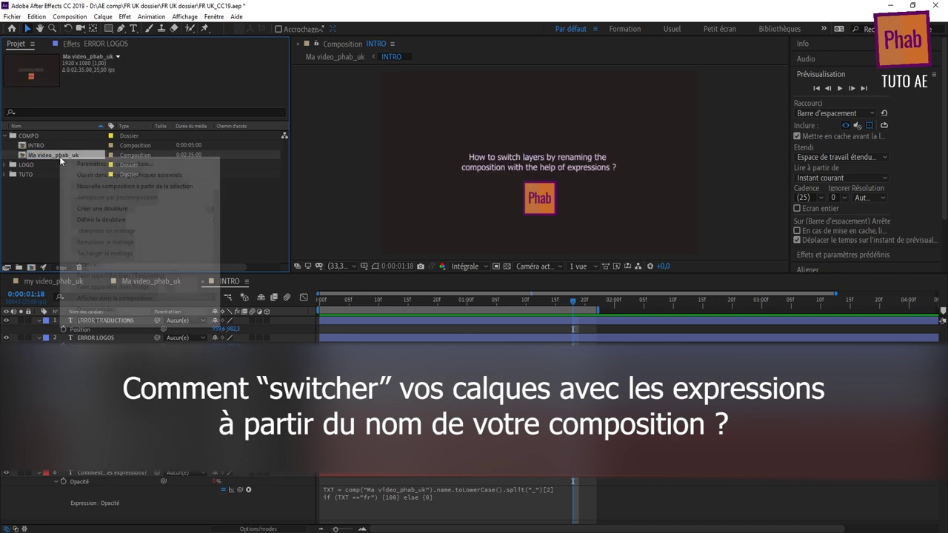
left_click(82, 323)
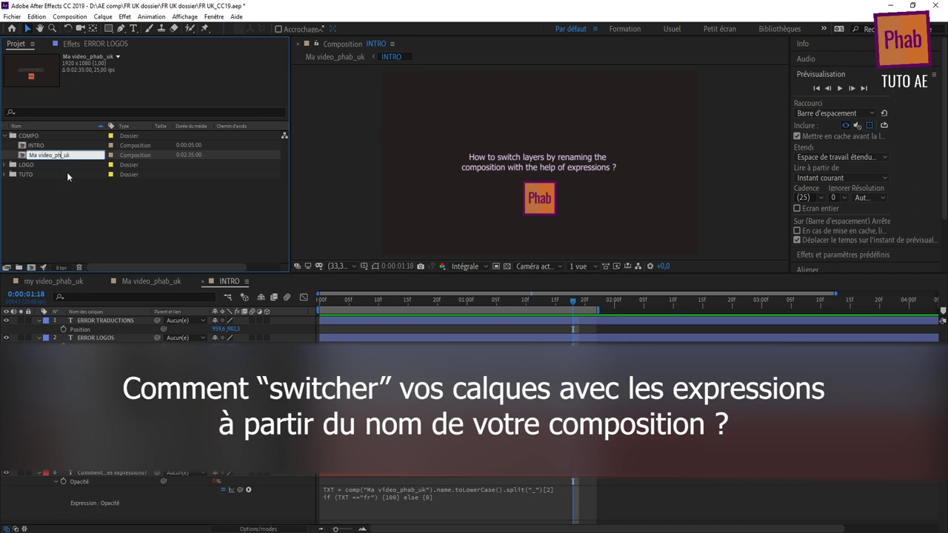
key("BackSpace")
type("ae")
key("Return")
Step: Insert 2019_ before ae so the composition is named Ma video_2019_ae_uk
right_click(51, 157)
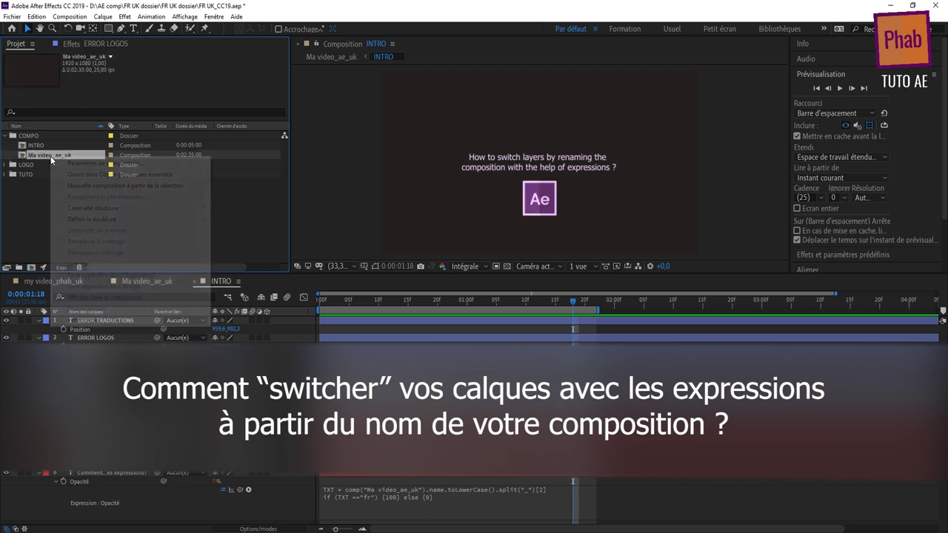
left_click(74, 319)
left_click(50, 155)
type("2019_")
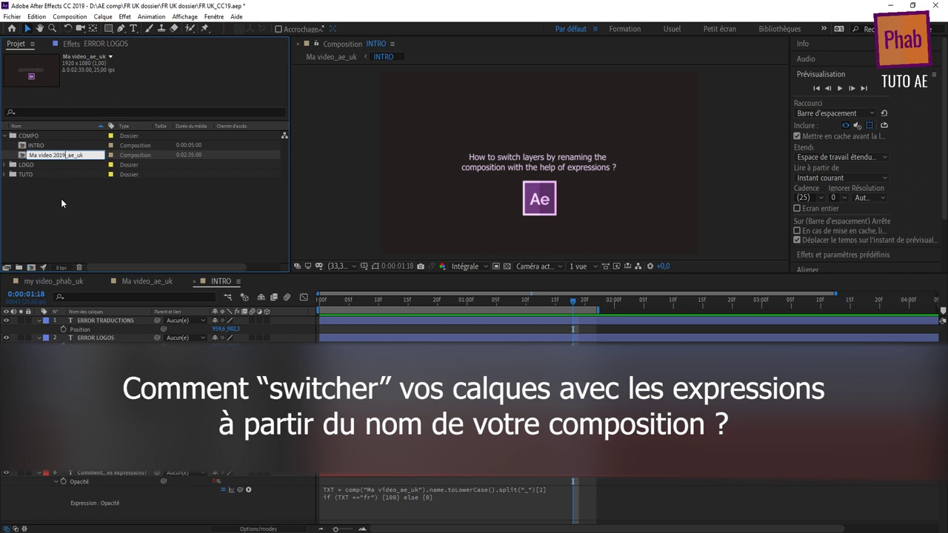
key("Return")
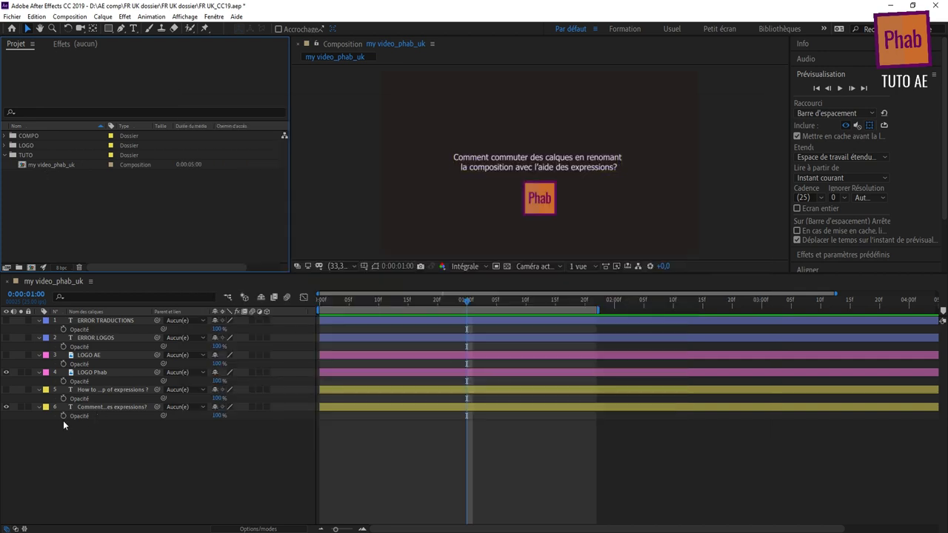
Step: Give layer 6's Opacity the expression TXT = comp("my video_phab_uk").name.toLowerCase().split("_")
left_click(63, 416, "alt")
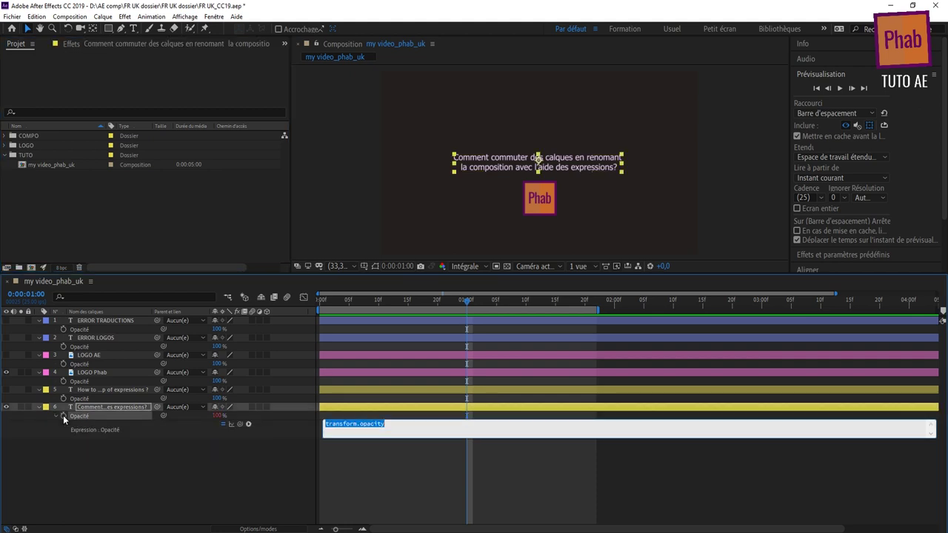
type("TXT =")
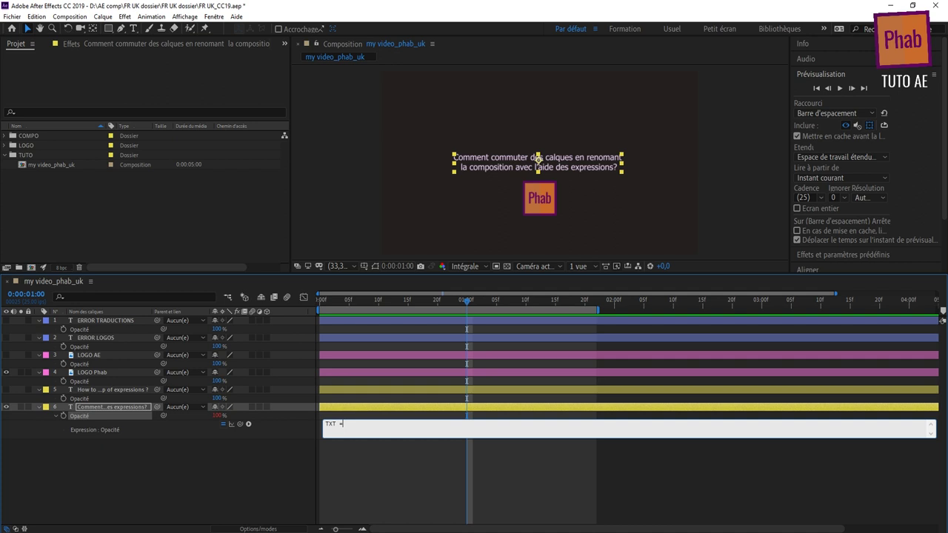
left_click_drag(240, 424, 48, 167)
type("ame.toLower")
type("CAs")
key("BackSpace")
key("BackSpace")
type("ase")
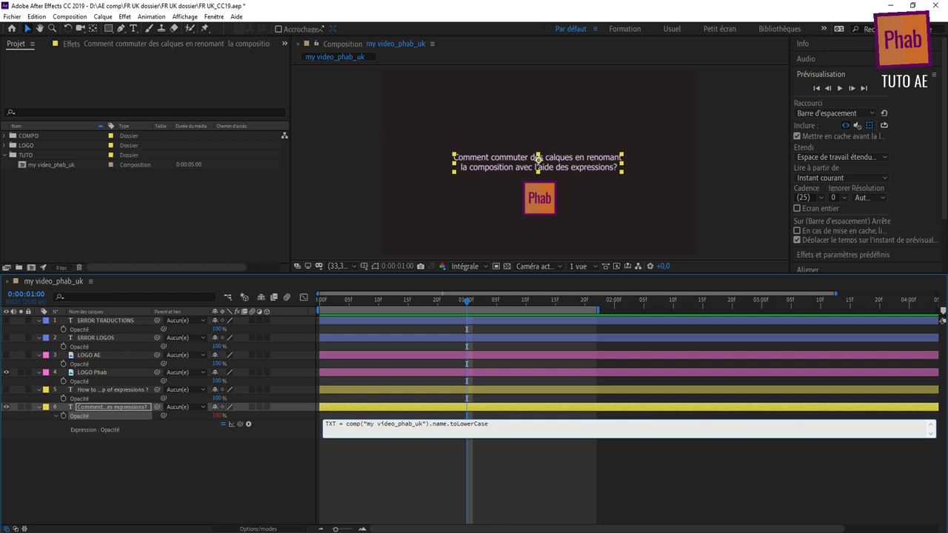
type("().")
type("split")
type("(\"")
type("_\")[2")
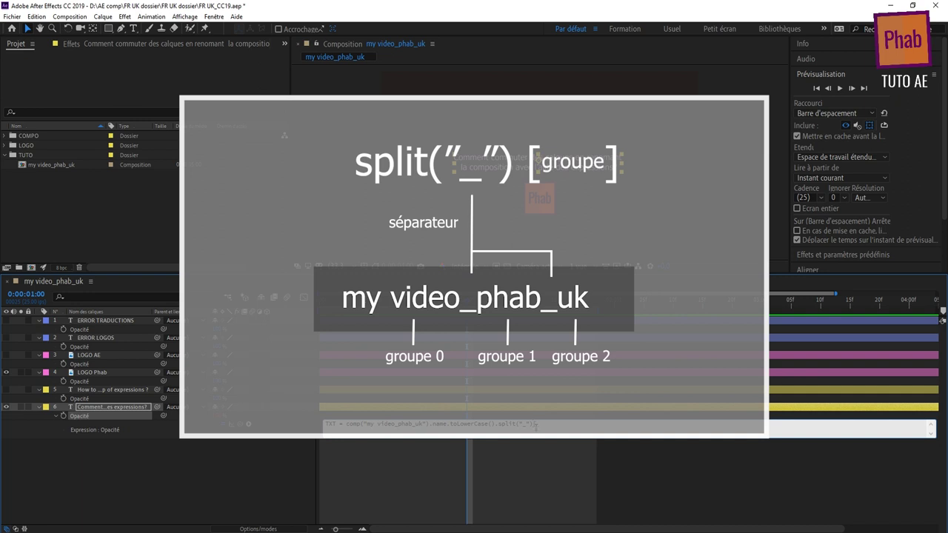
Step: Add a second expression line: if (TXT =="fr") {100} else {0}
key("Return")
type("if")
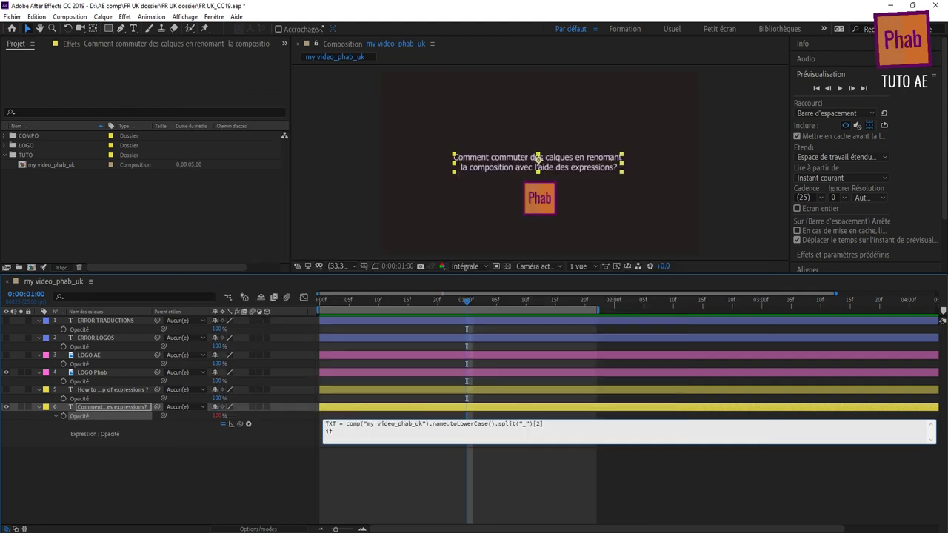
type("(TXT ==\"fr\") {100} else")
type(" {0}")
Step: Commit the expression and rename the composition to my video_phab_fr
left_click(486, 469)
right_click(71, 164)
left_click(82, 165)
key("BackSpace")
key("BackSpace")
type("fr")
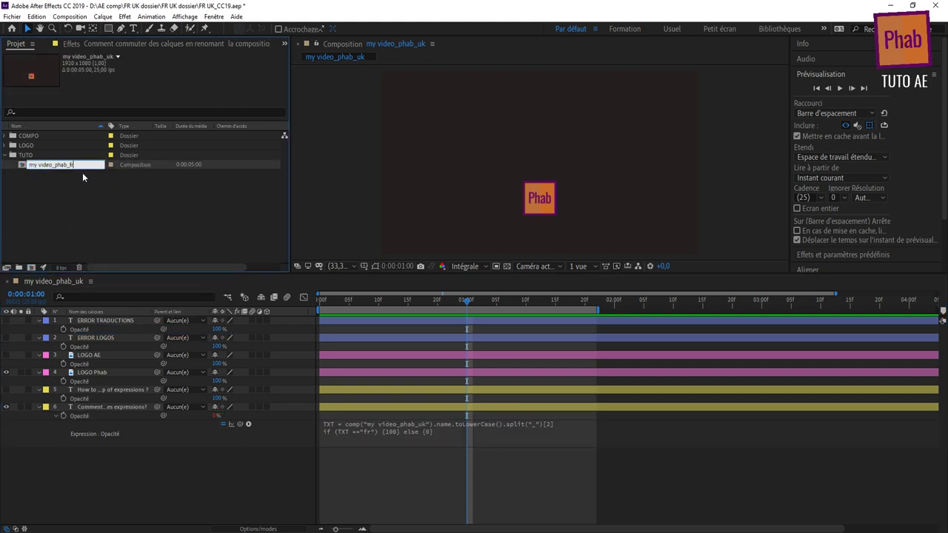
key("Return")
Step: Copy layer 6's expression to layer 5's Opacity, changing "fr" to "uk"
left_click(415, 437)
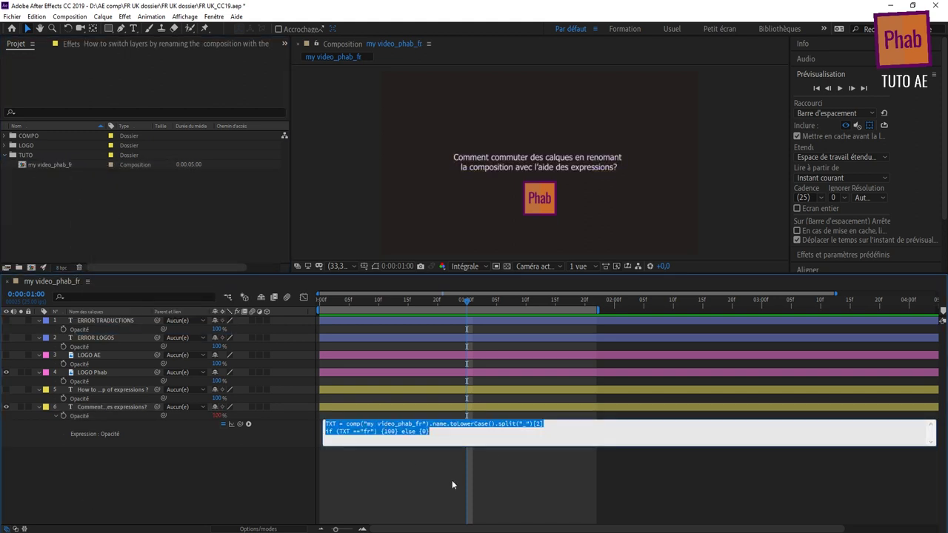
key("ctrl+c")
left_click(63, 398, "alt")
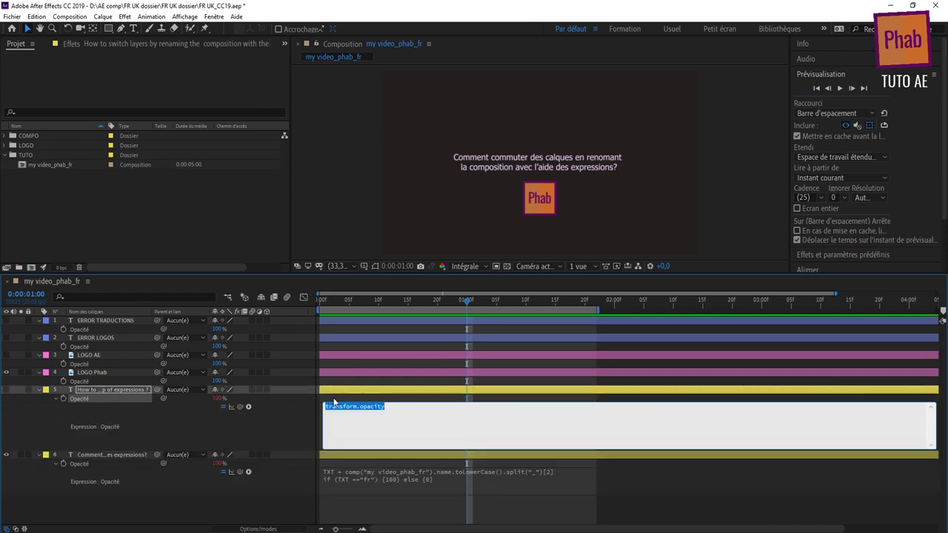
key("ctrl+v")
left_click(370, 421)
key("BackSpace")
key("BackSpace")
type("uk")
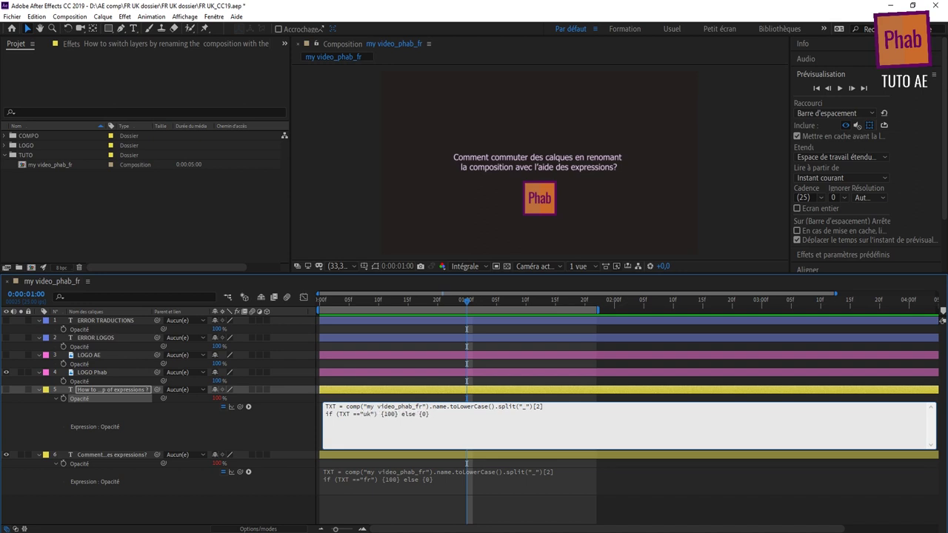
left_click(301, 443)
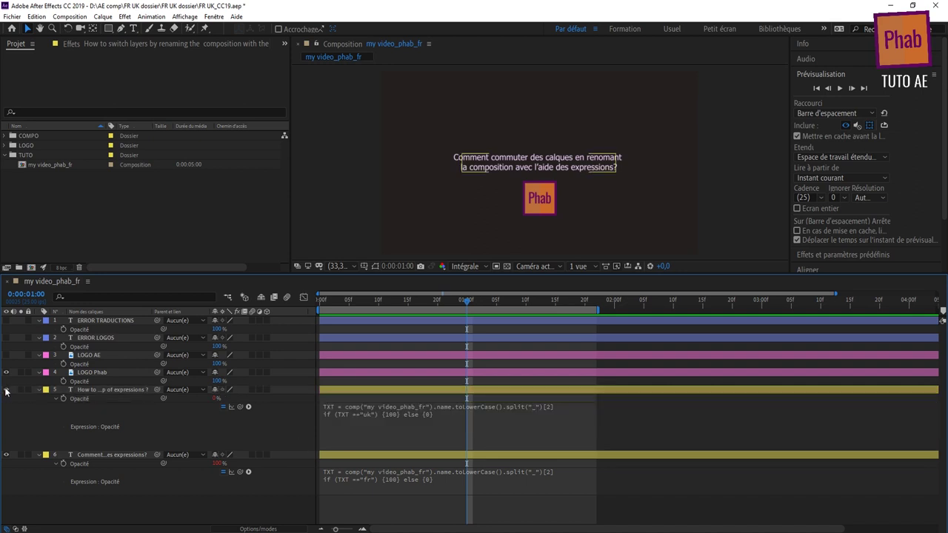
right_click(65, 164)
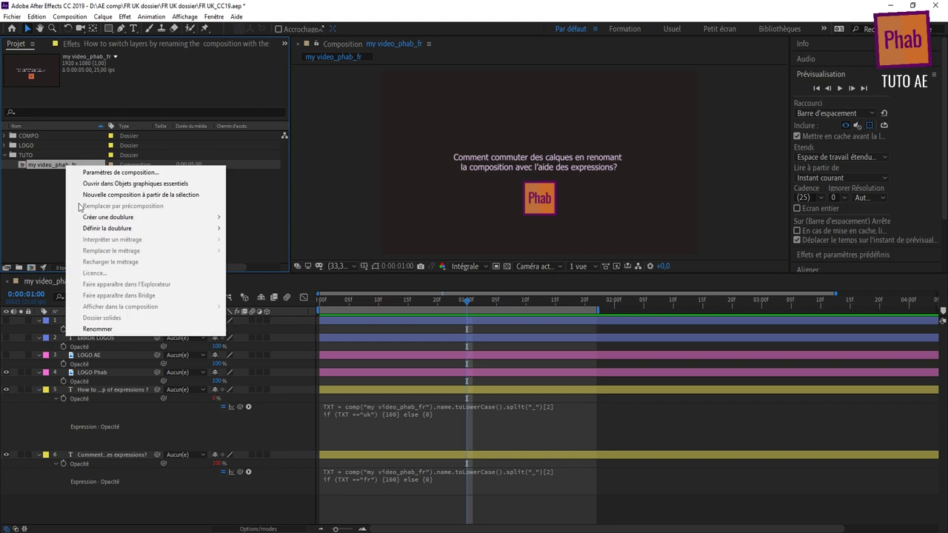
left_click(101, 328)
key("BackSpace")
key("BackSpace")
type("uk")
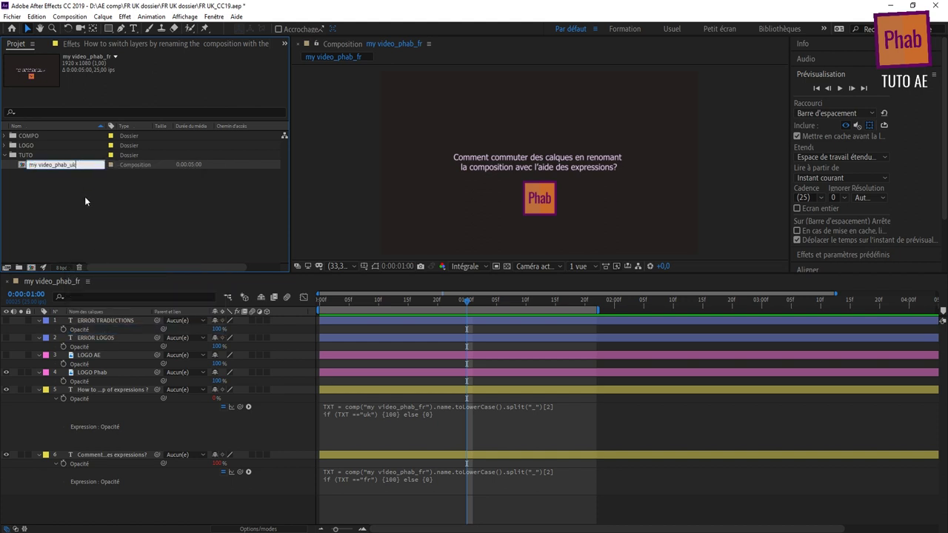
key("Return")
right_click(61, 168)
left_click(99, 330)
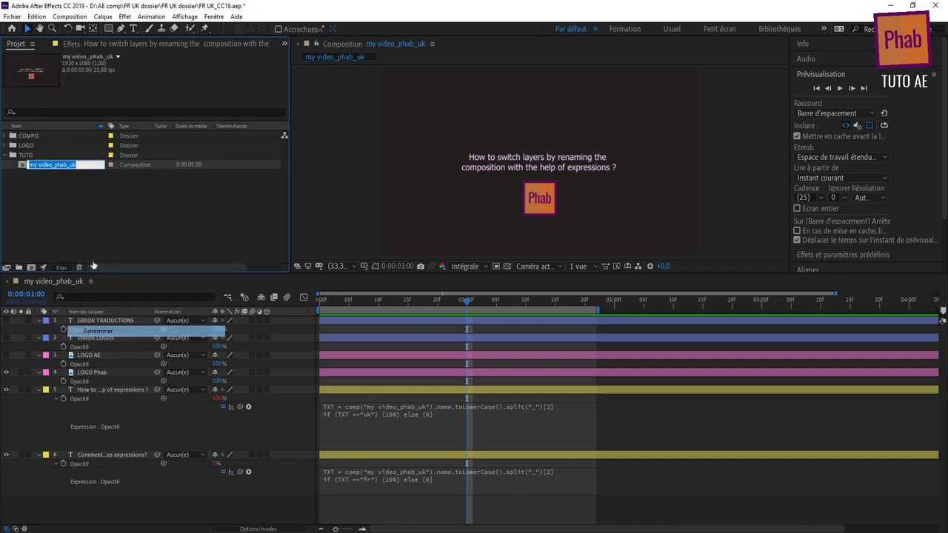
left_click(83, 165)
key("BackSpace")
key("BackSpace")
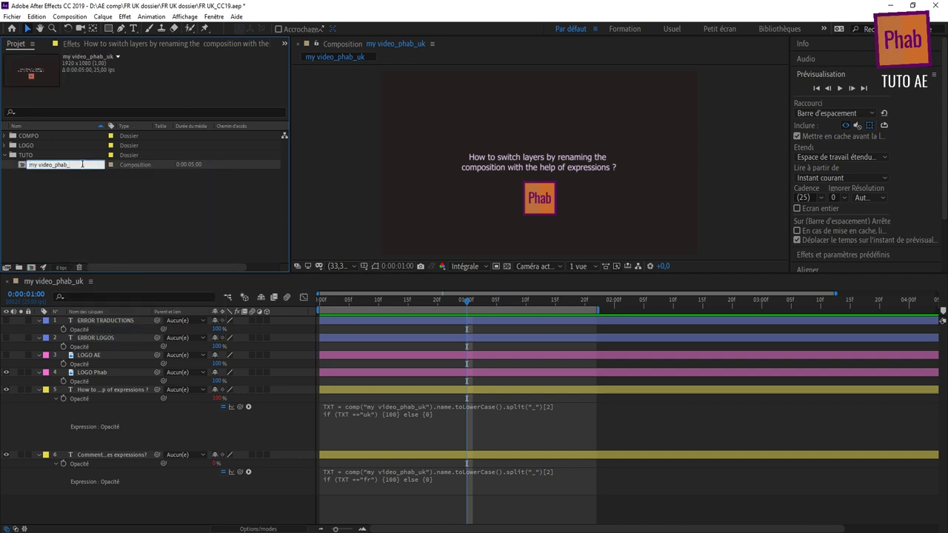
type("fr")
key("Return")
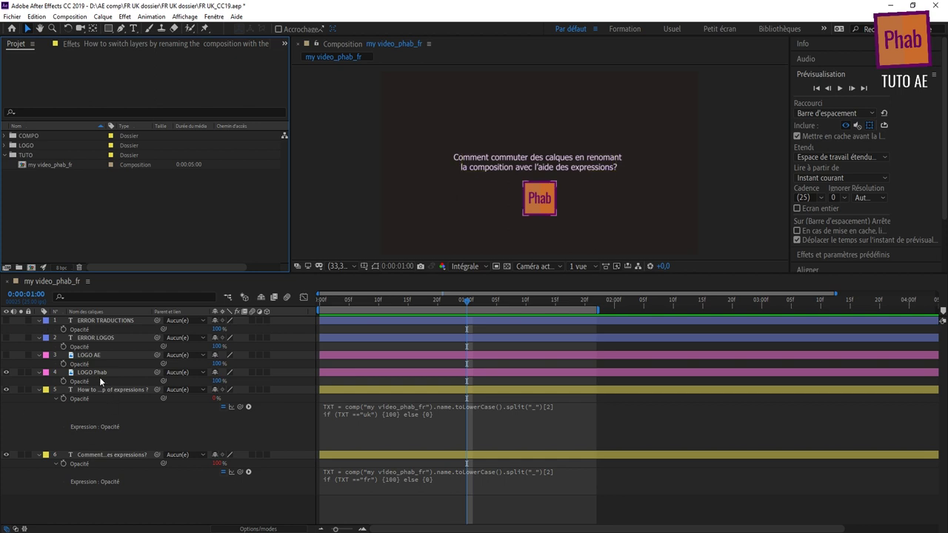
Step: Paste the opacity expression onto LOGO Phab and change the split index to [1]
left_click(99, 375)
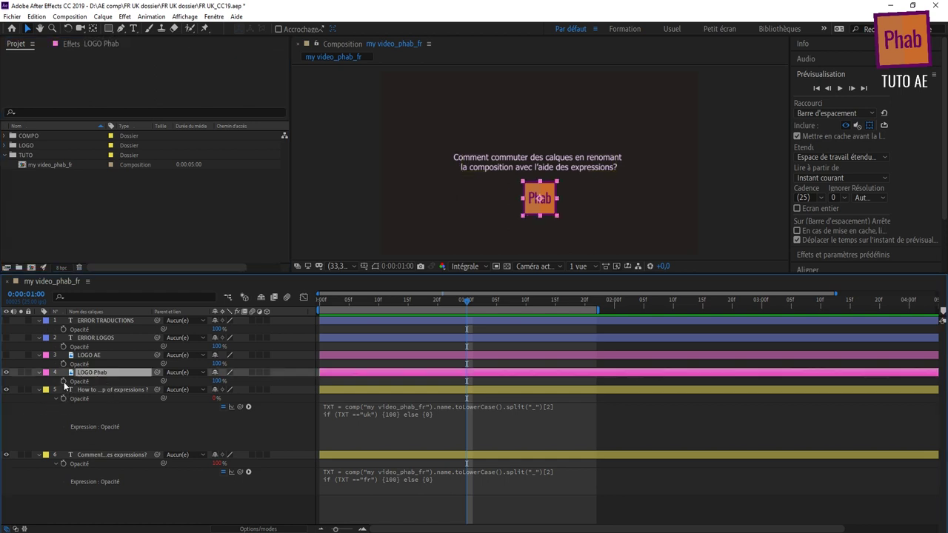
left_click(64, 381, "alt")
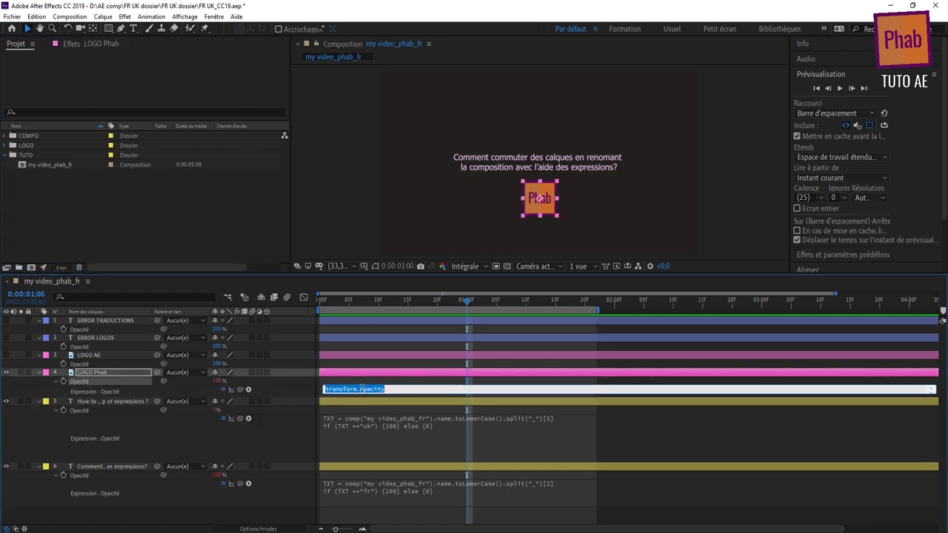
key("ctrl+v")
mouse_move(345, 395)
left_mouse_down()
mouse_move(346, 423)
mouse_move(345, 415)
left_mouse_up()
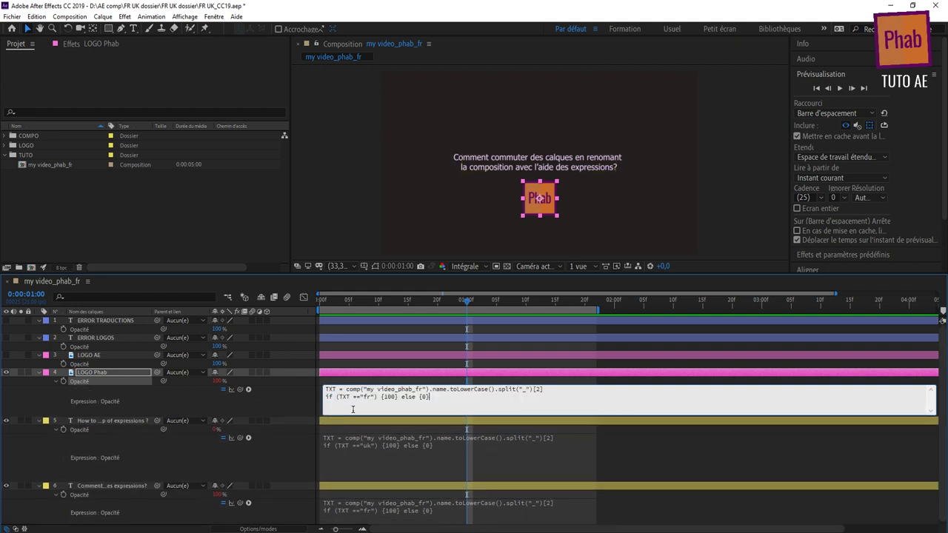
key("BackSpace")
type("1")
Step: Change LOGO Phab's condition string to "phab", commit it, and select LOGO AE
left_click(372, 398)
key("BackSpace")
key("BackSpace")
type("phab")
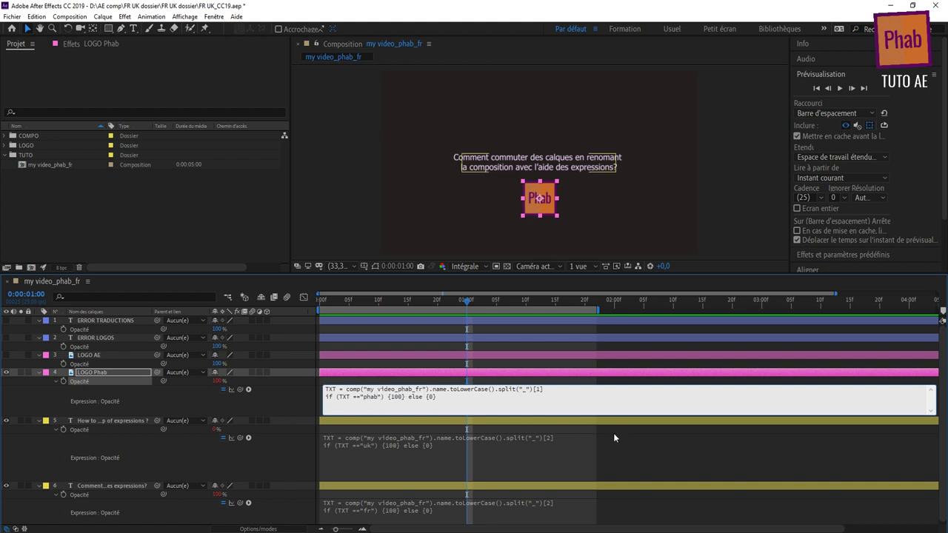
left_click(613, 434)
left_click(368, 373)
left_click(357, 356)
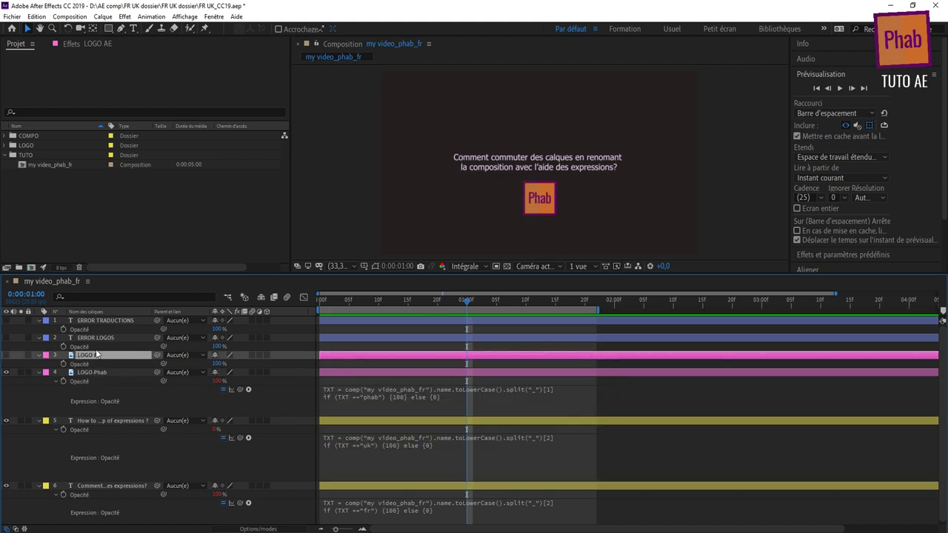
Step: Show LOGO AE and give its Opacity the pasted expression using split index [1] and "ae"
left_click(6, 355)
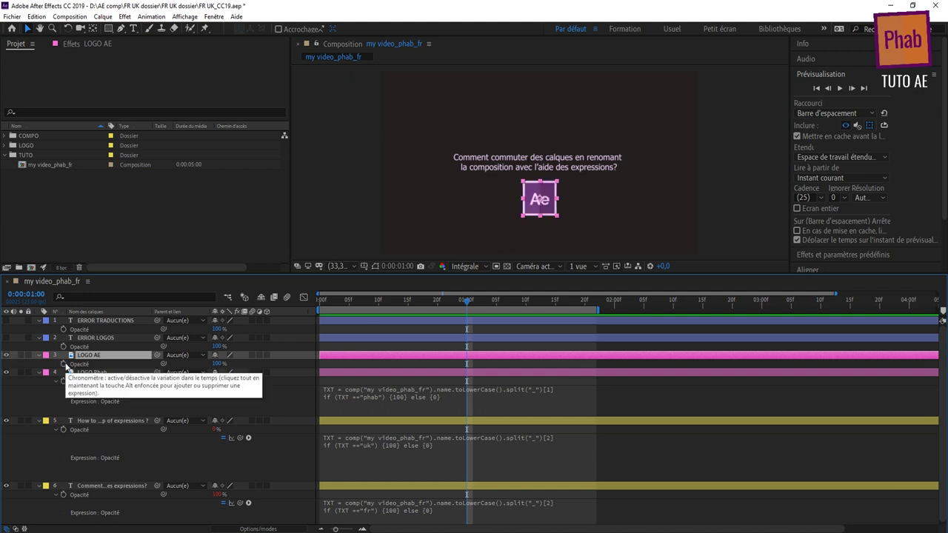
left_click(63, 364, "alt")
key("ctrl+v")
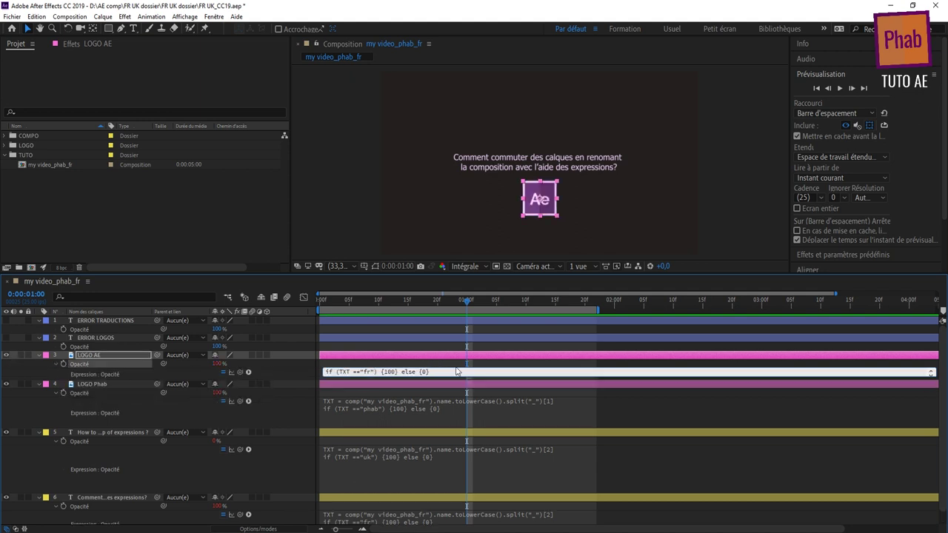
left_click(538, 372)
type("1")
key("Down")
key("Left")
key("Left")
key("Left")
key("BackSpace")
key("BackSpace")
type("ae")
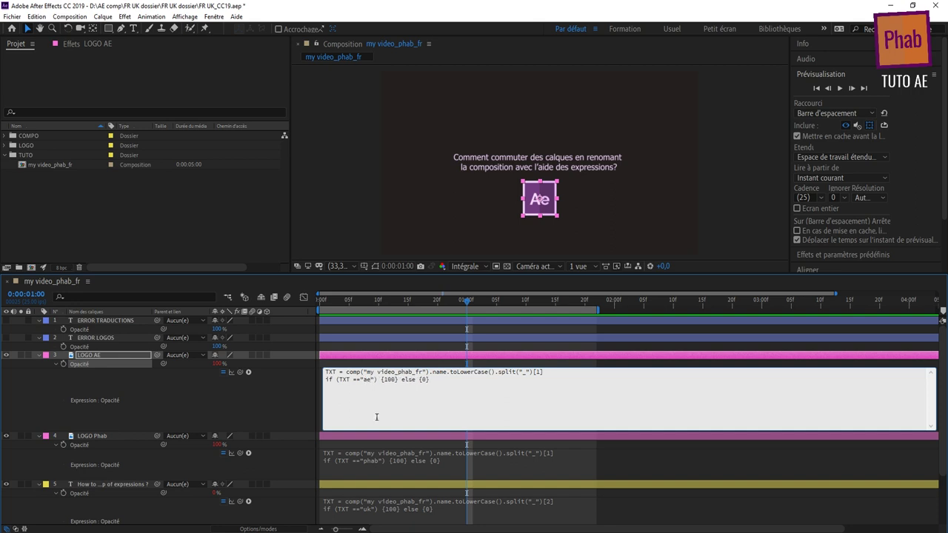
left_click(92, 220)
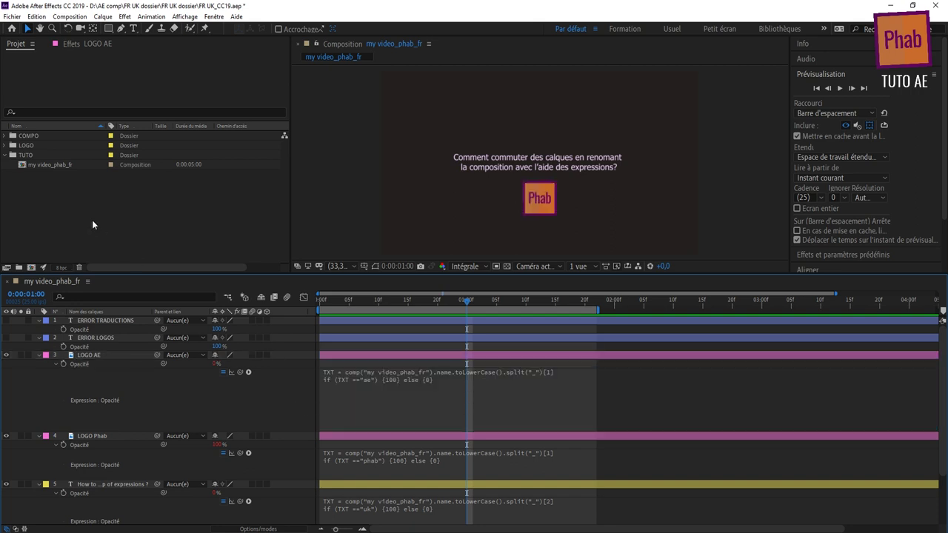
Step: Test-rename the composition to my video_ae_fr, replacing phab with ae
right_click(49, 166)
left_click(74, 334)
key("Right")
key("Left")
key("Left")
key("Left")
key("BackSpace")
key("BackSpace")
key("BackSpace")
key("BackSpace")
type("ae")
key("Return")
Step: Rename the composition back to my video_phab_fr
right_click(46, 164)
left_click(56, 168)
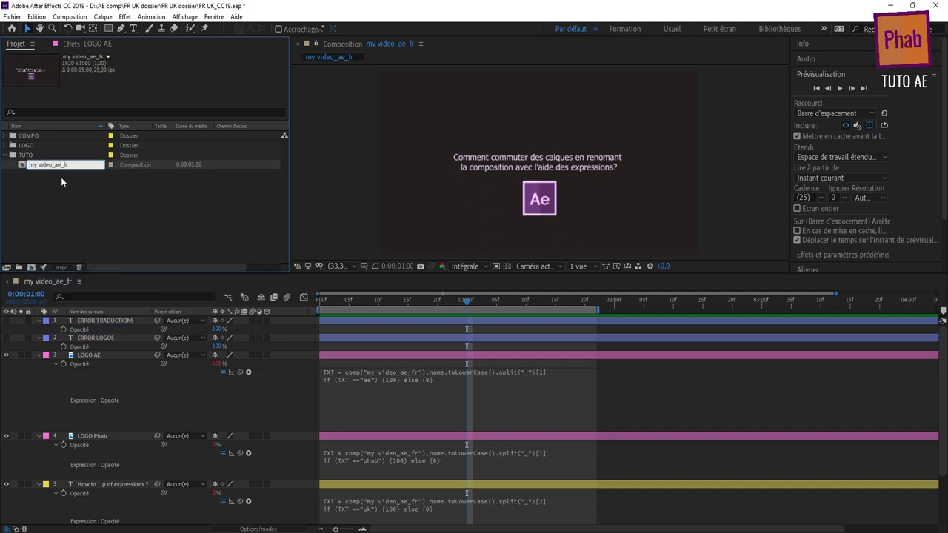
type("phab")
left_click(69, 194)
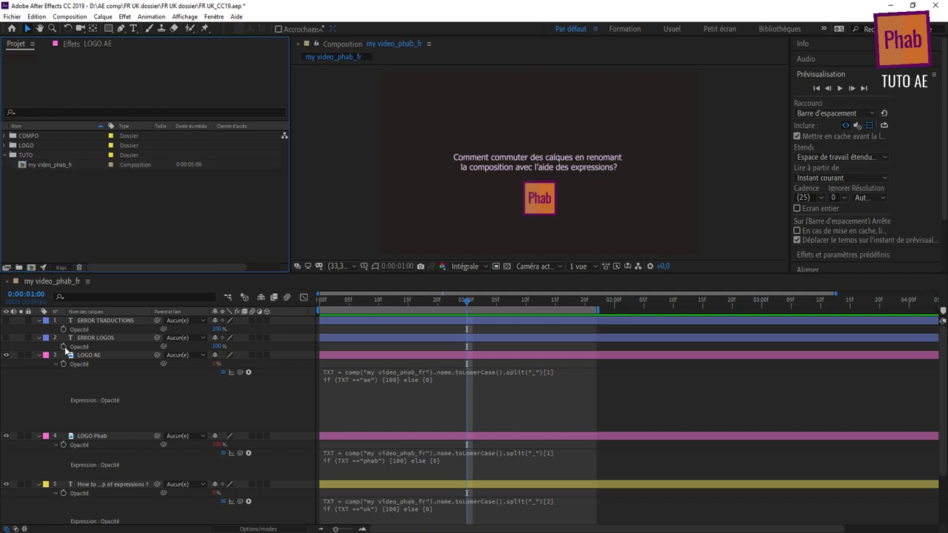
Step: Give ERROR LOGOS' Opacity split index [1] and if (TXT =="ae" || TXT =="phab") {0} else {100}
left_click(63, 347, "alt")
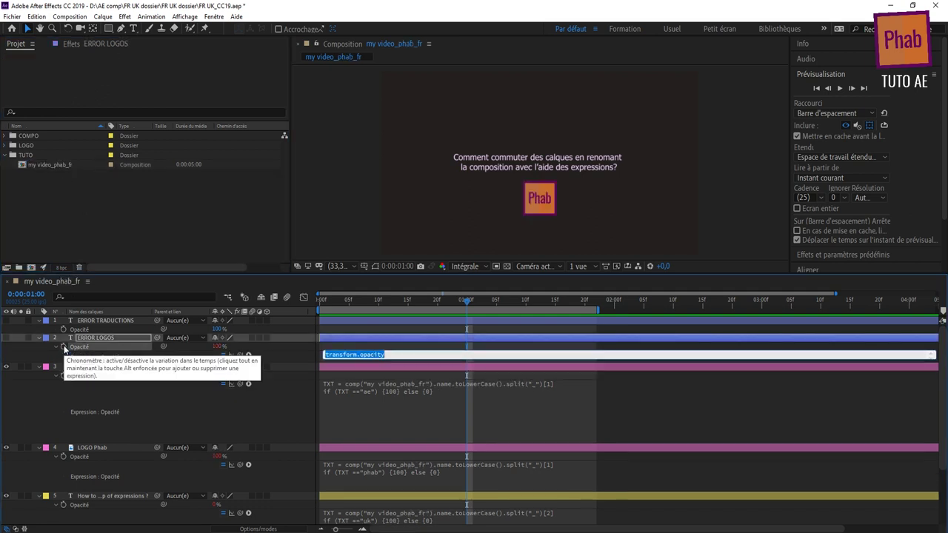
key("ctrl+v")
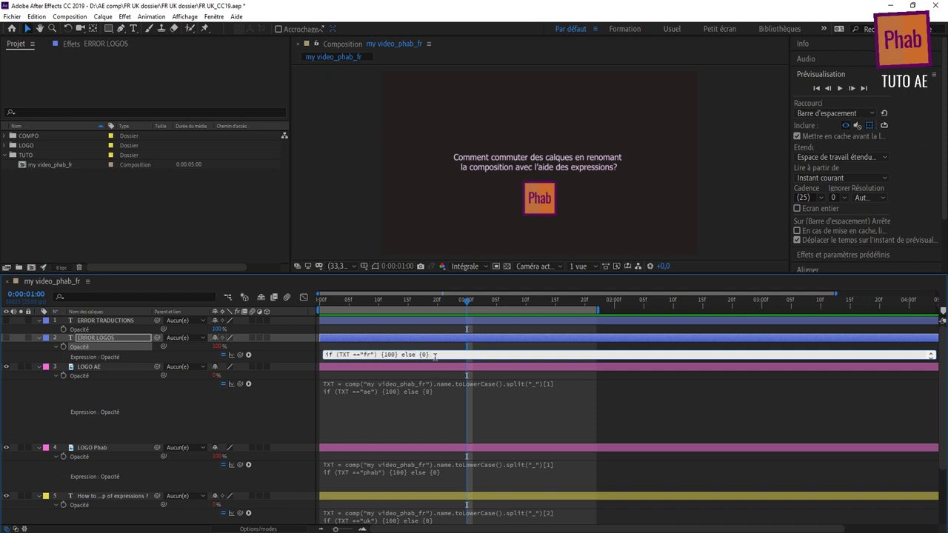
left_click_drag(435, 360, 435, 410)
left_click(539, 355)
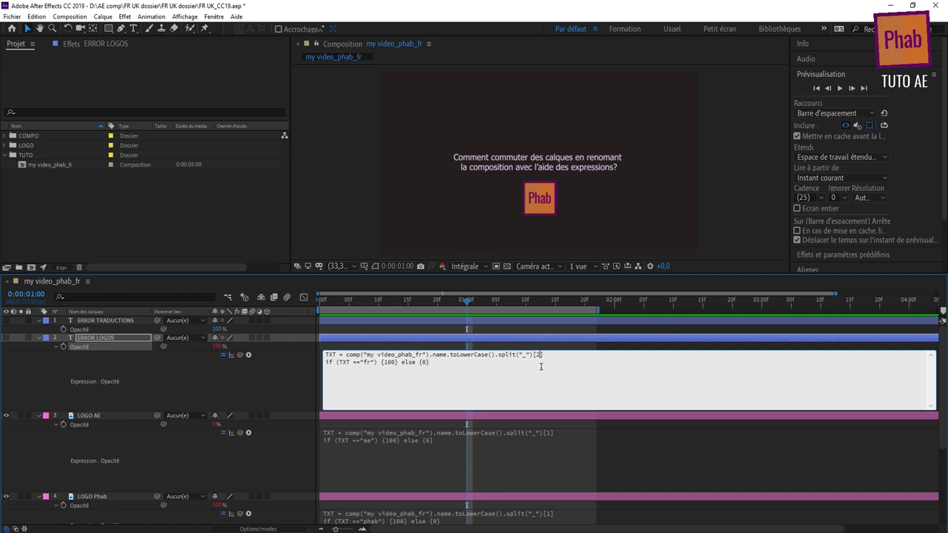
key("BackSpace")
type("1")
left_click(370, 362)
key("BackSpace")
key("BackSpace")
type("ae\"")
type(" || ")
type("TXT ==")
type("\"phab\"")
key("Delete")
key("Delete")
type("1")
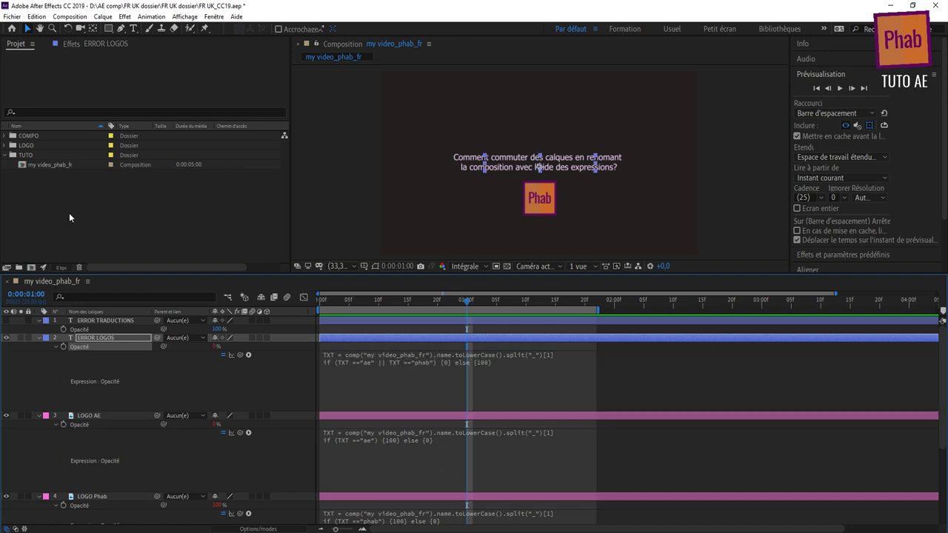
Step: Test-rename the composition to my video_pha_fr, then to my video_ae_fr, and select ERROR LOGOS' expression
right_click(30, 163)
left_click(44, 328)
key("Return")
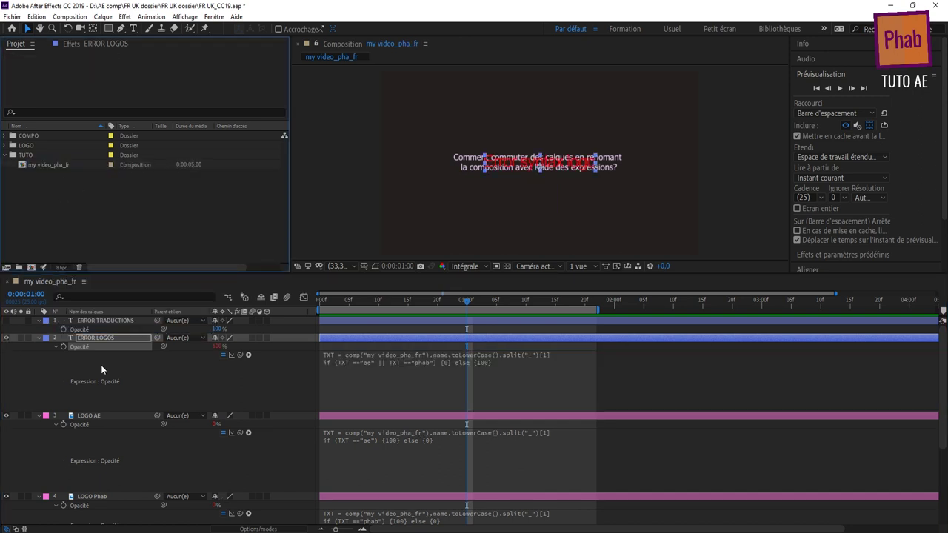
right_click(52, 166)
left_click(84, 330)
type("my video_ae_fr")
key("Return")
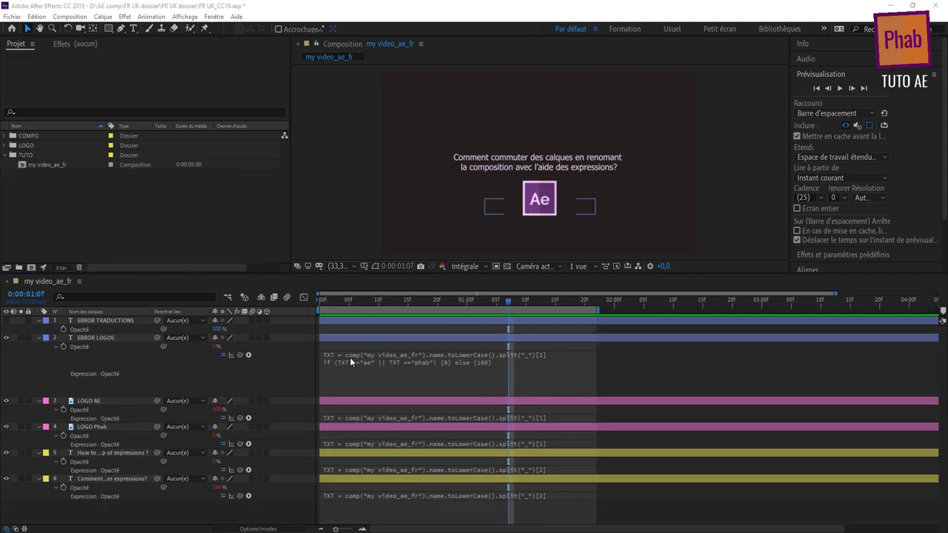
left_click(352, 359)
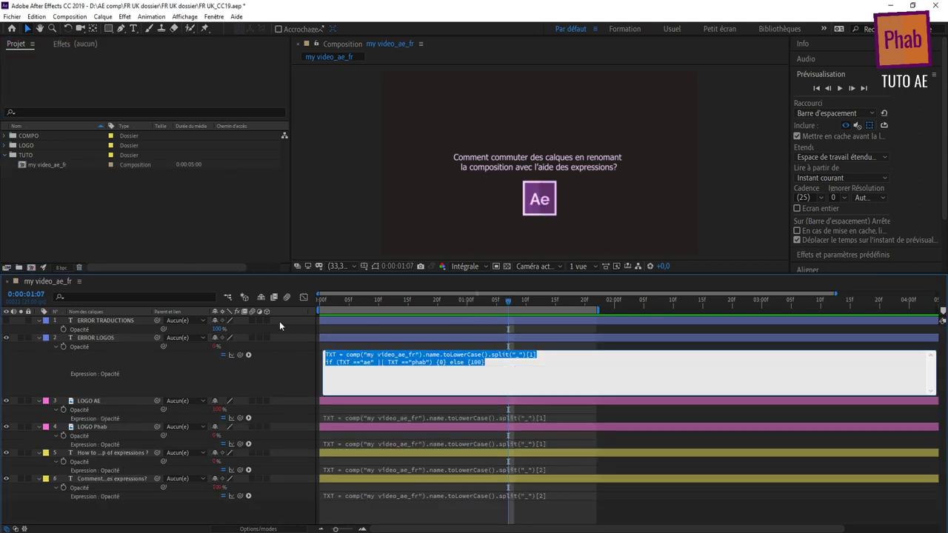
Step: Paste the expression onto ERROR TRADUCTIONS' Opacity, testing "fr" and "uk" instead of "ae" and "phab"
left_click(64, 329, "alt")
type("TXT = comp(\"my video_ae_fr\").name.toLowerCase().split(\"_\")[1] if (TXT ==\"ae\" || TXT ==\"phab\") {0} else {100}")
left_click(372, 346)
key("BackSpace")
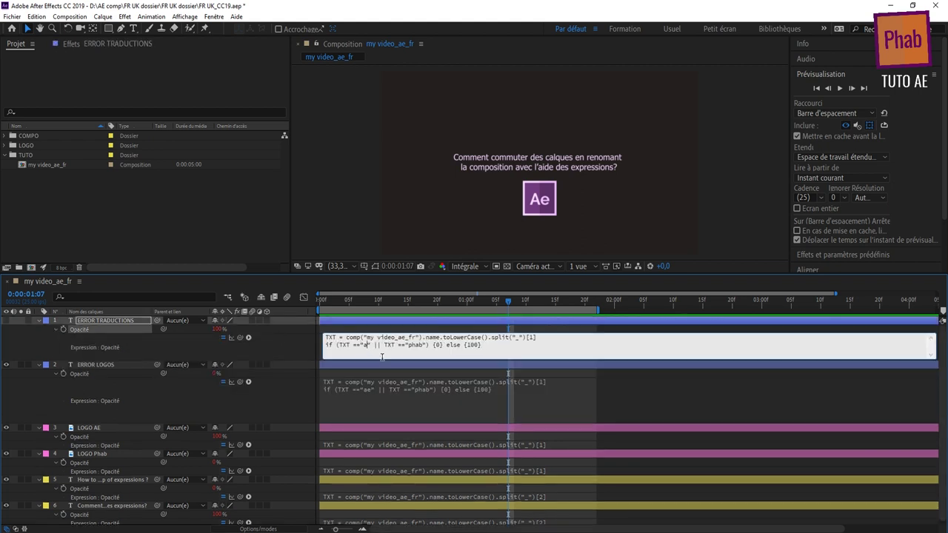
key("BackSpace")
type("fr")
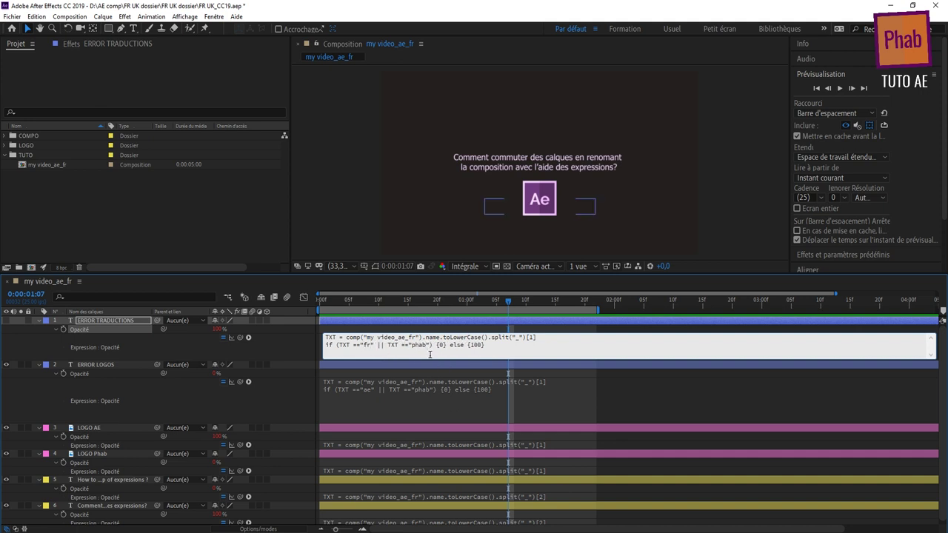
key("BackSpace")
key("BackSpace")
key("BackSpace")
key("BackSpace")
type("uk")
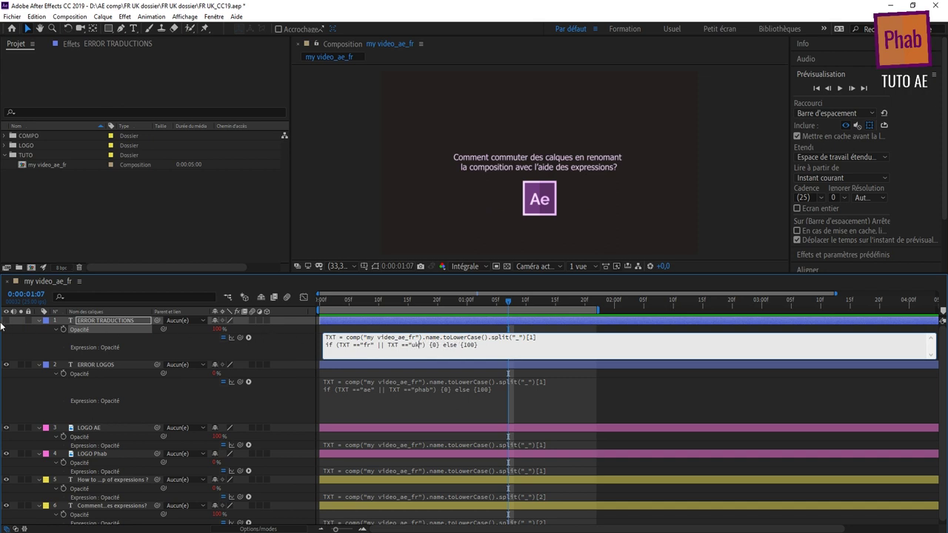
left_click(2, 326)
left_click(77, 205)
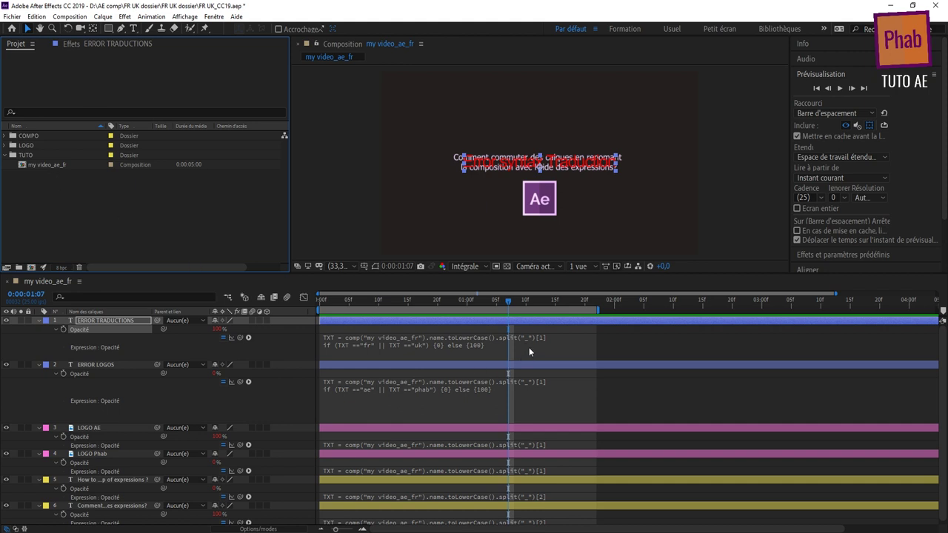
Step: Change ERROR TRADUCTIONS' split index from [1] to [2], commit, and select the my video_ae_fr composition
left_click(539, 337)
left_click(533, 340)
key("BackSpace")
type("2")
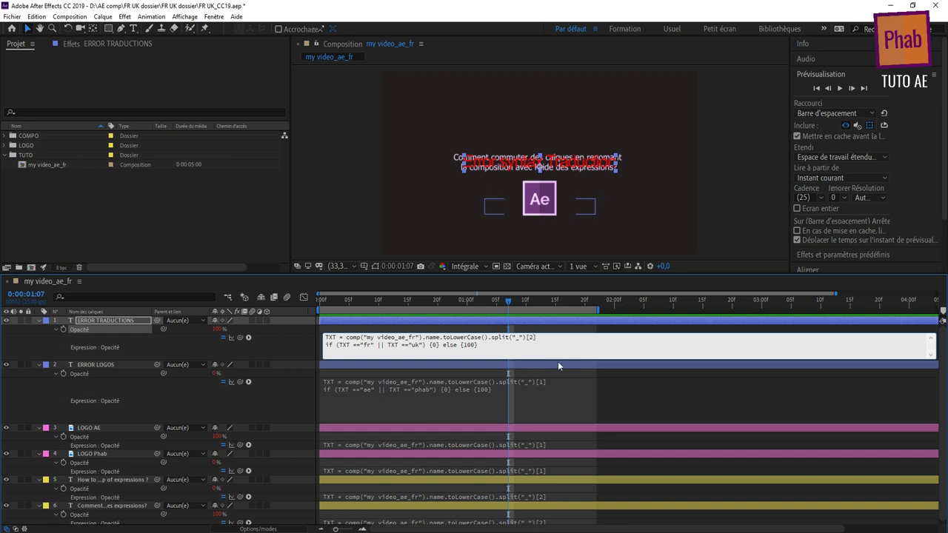
left_click(558, 365)
left_click(48, 166)
Step: Test-rename the composition to my video_ae_fri
right_click(49, 166)
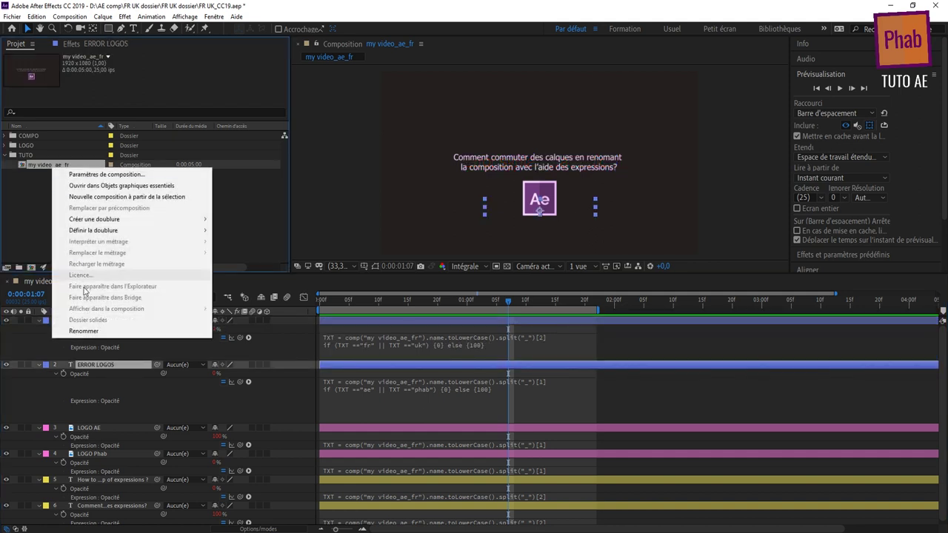
left_click(67, 331)
key("Right")
type("i")
left_click(83, 180)
Step: Rename the composition to my video_ae_FR with an uppercase language suffix
left_click(71, 166)
right_click(65, 167)
left_click(96, 331)
left_click(83, 164)
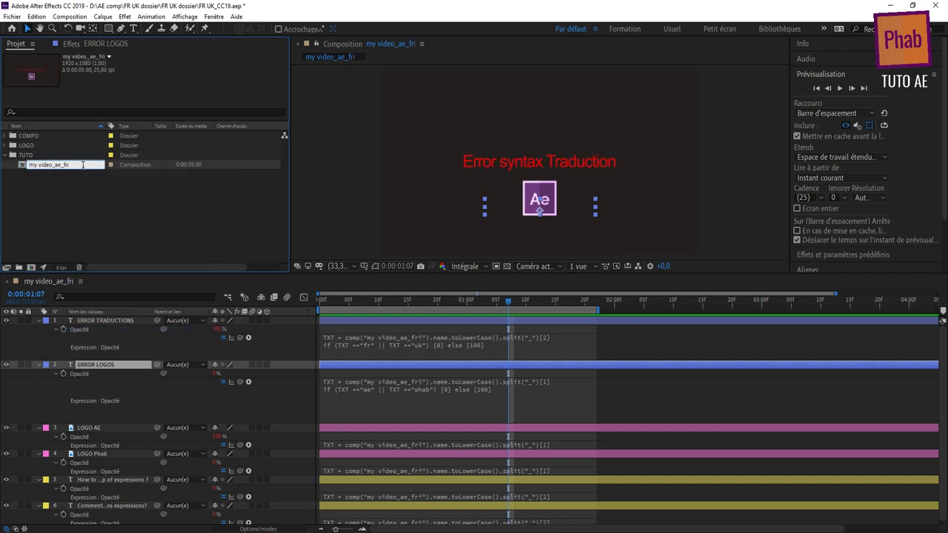
key("BackSpace")
key("BackSpace")
type("FR")
key("Return")
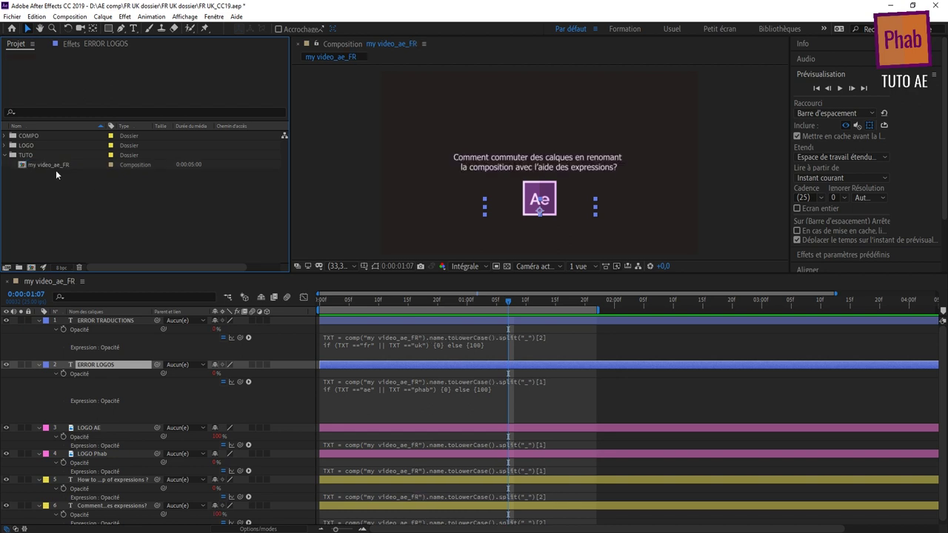
Step: Rename the composition to my video_PHab_FR
right_click(55, 169)
left_click(87, 330)
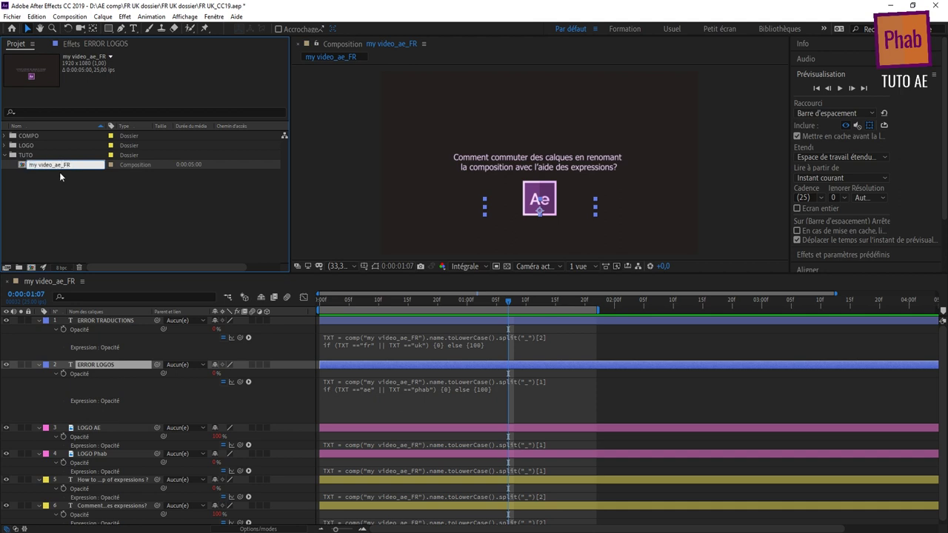
key("BackSpace")
type("PHab")
key("Return")
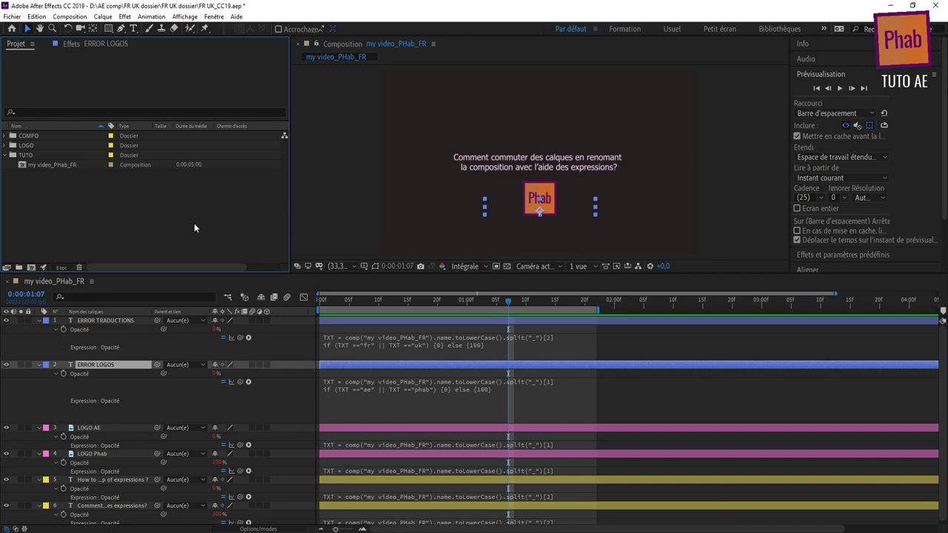